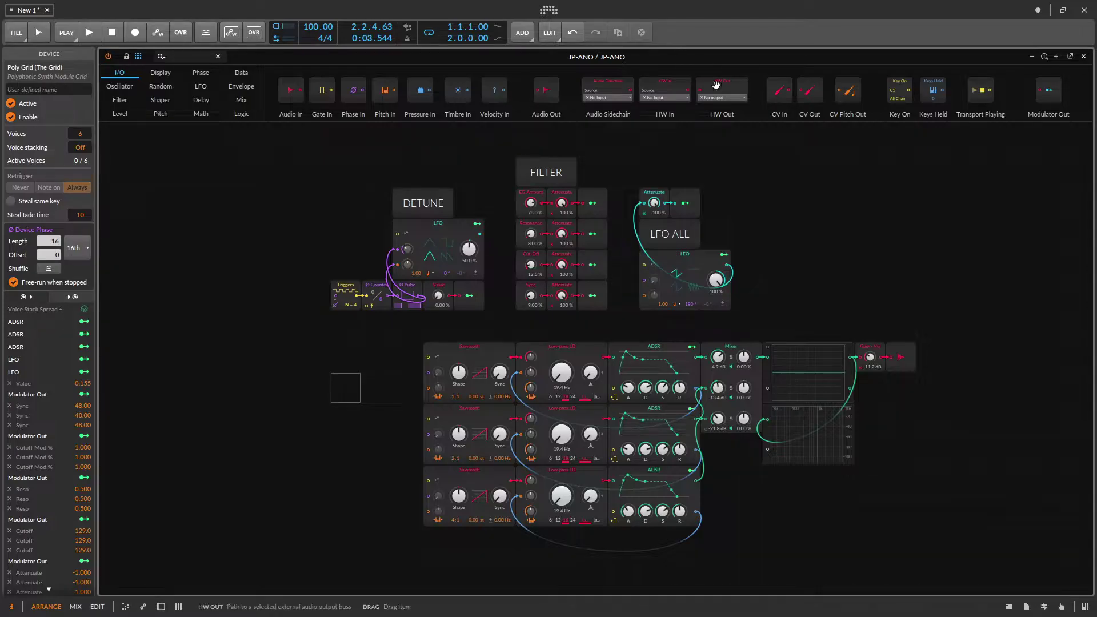
- Close the Poly Grid editor and show the JP-ANO track's settings in the inspector
click(1084, 56)
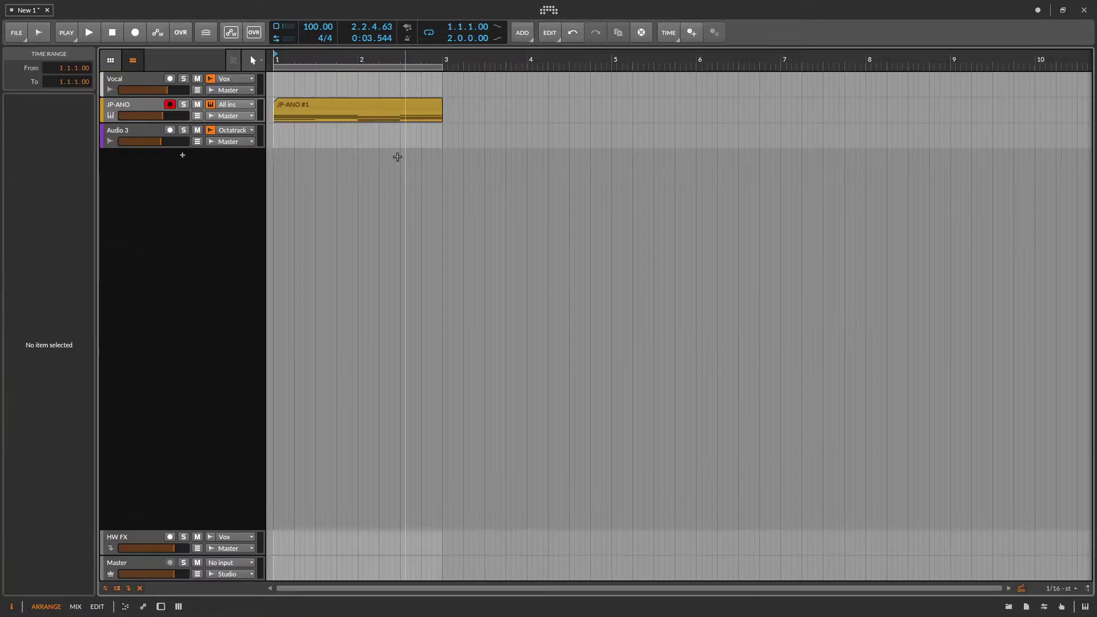
click(140, 108)
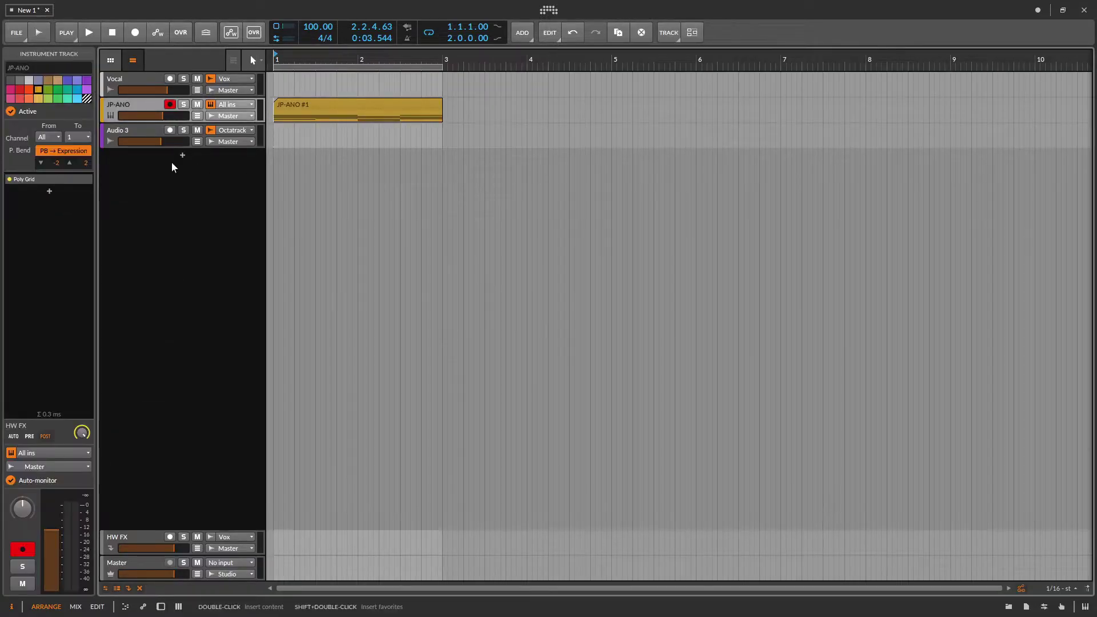
- In Settings > Synchronization, enable Clock for Elektron Digitakt and set sync method to MIDI Clock
click(549, 10)
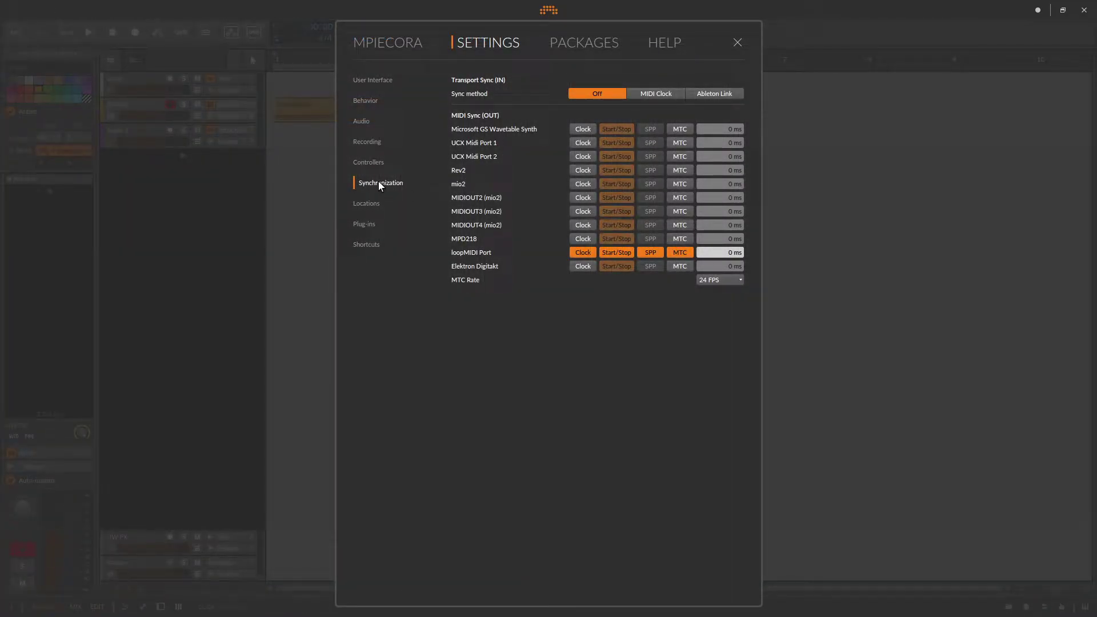
click(582, 266)
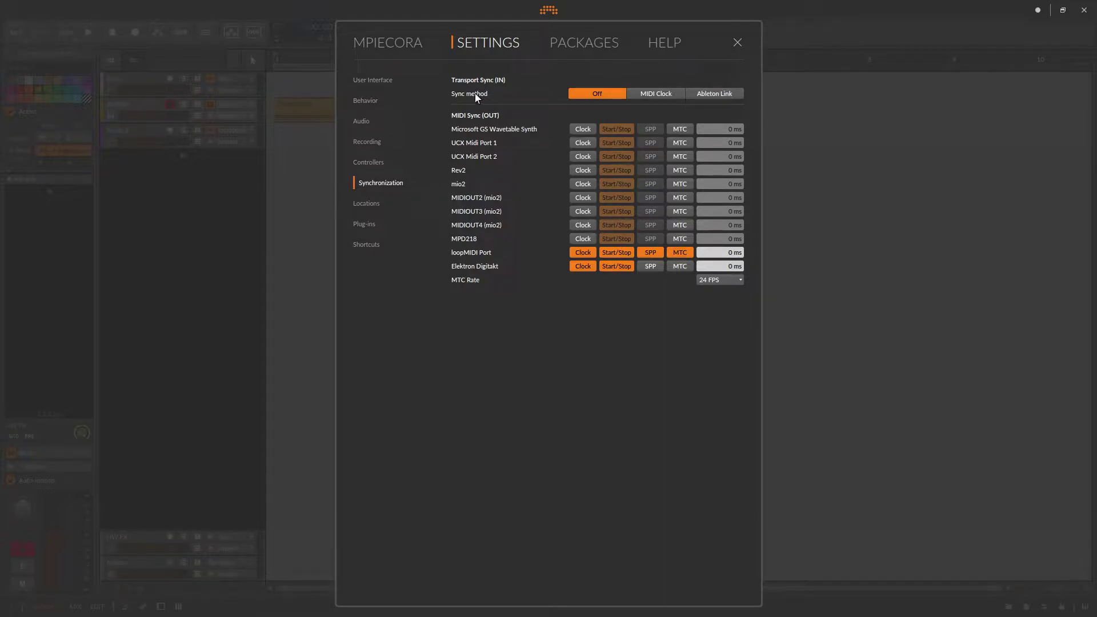
click(649, 93)
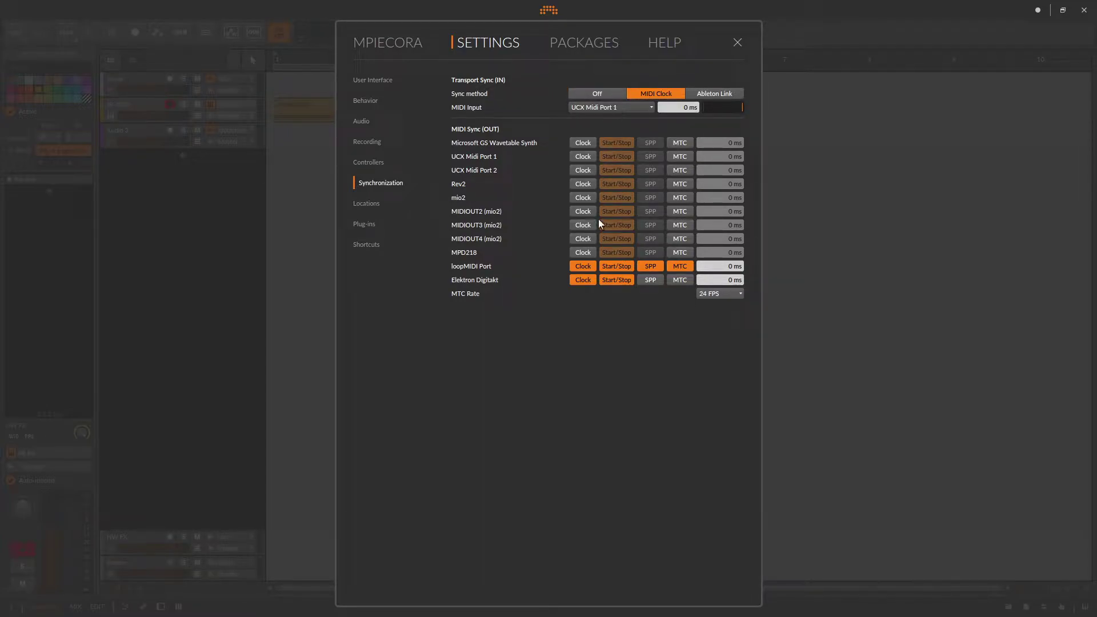
- Leave the Settings dashboard and return to the arranger
key(Escape)
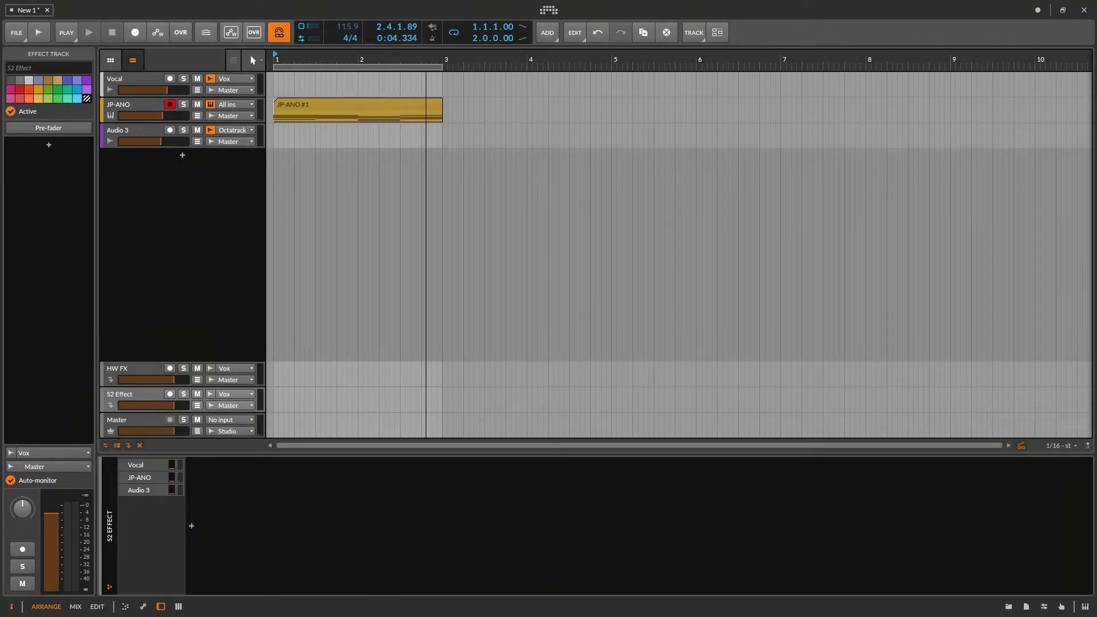
- Play the project briefly, stop it, and delete the HW FX and S2 Effect tracks
key(space)
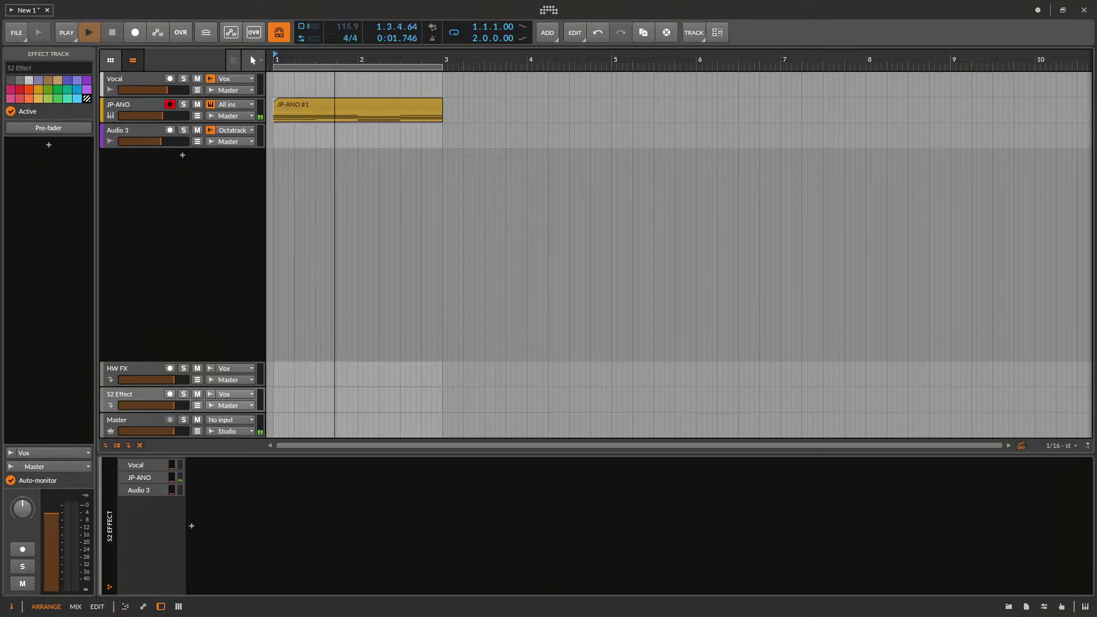
key(space)
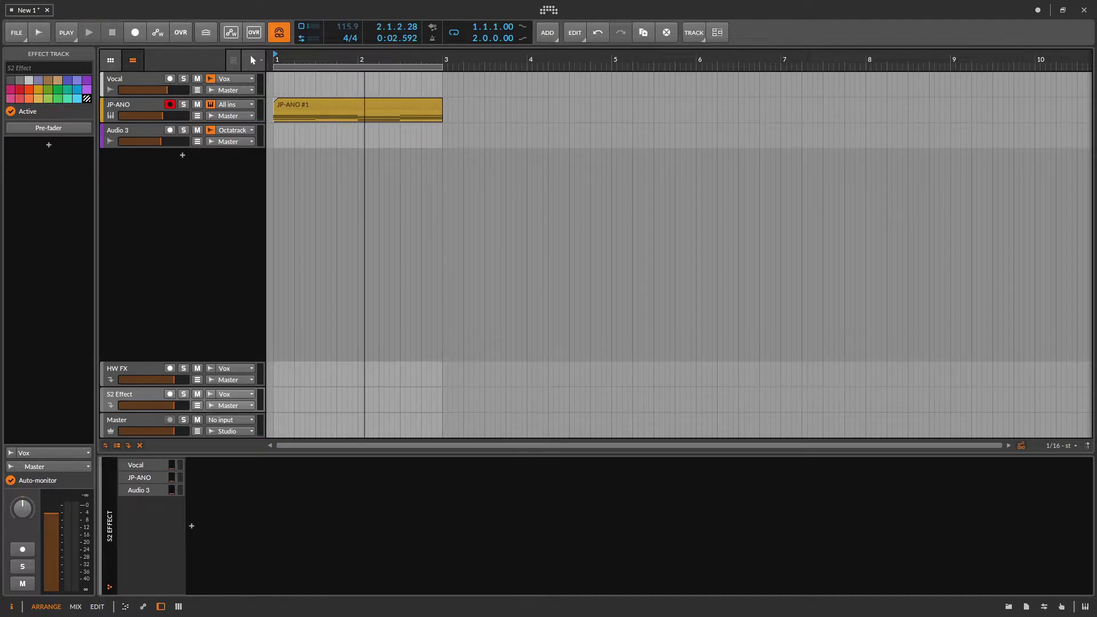
key(Delete)
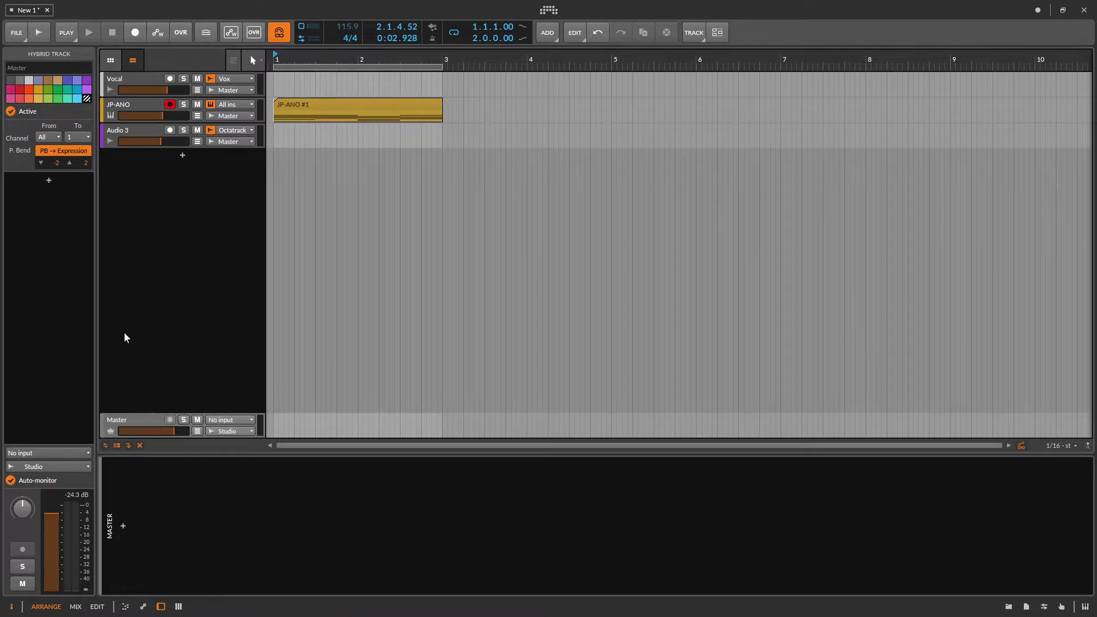
- Add an effect track with an HW FX device whose output is Stereo Out/Aux
click(186, 379)
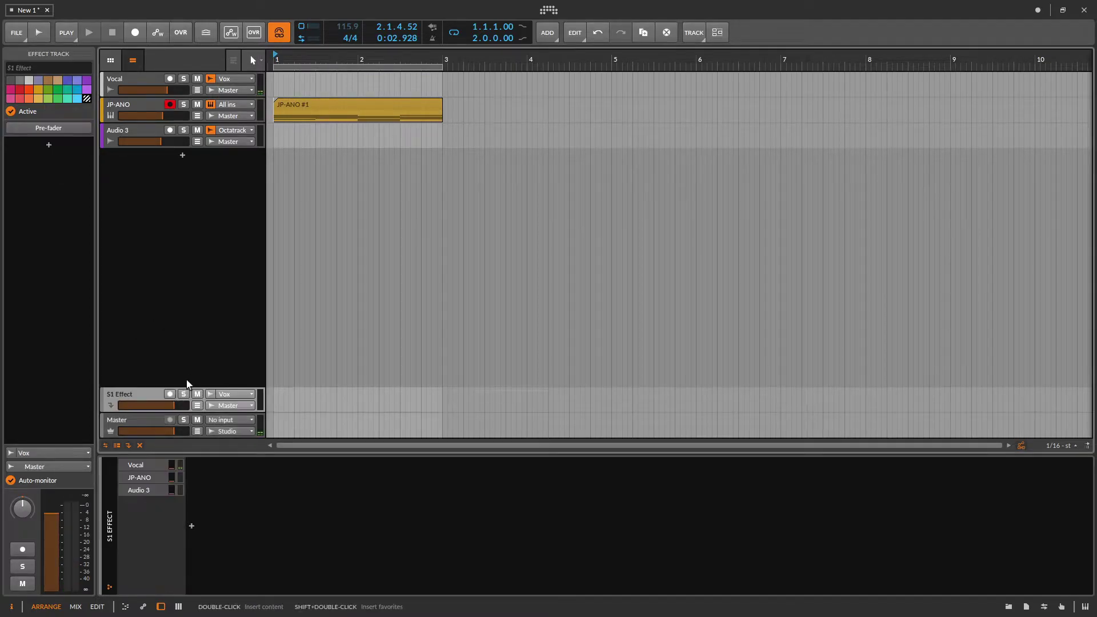
click(193, 527)
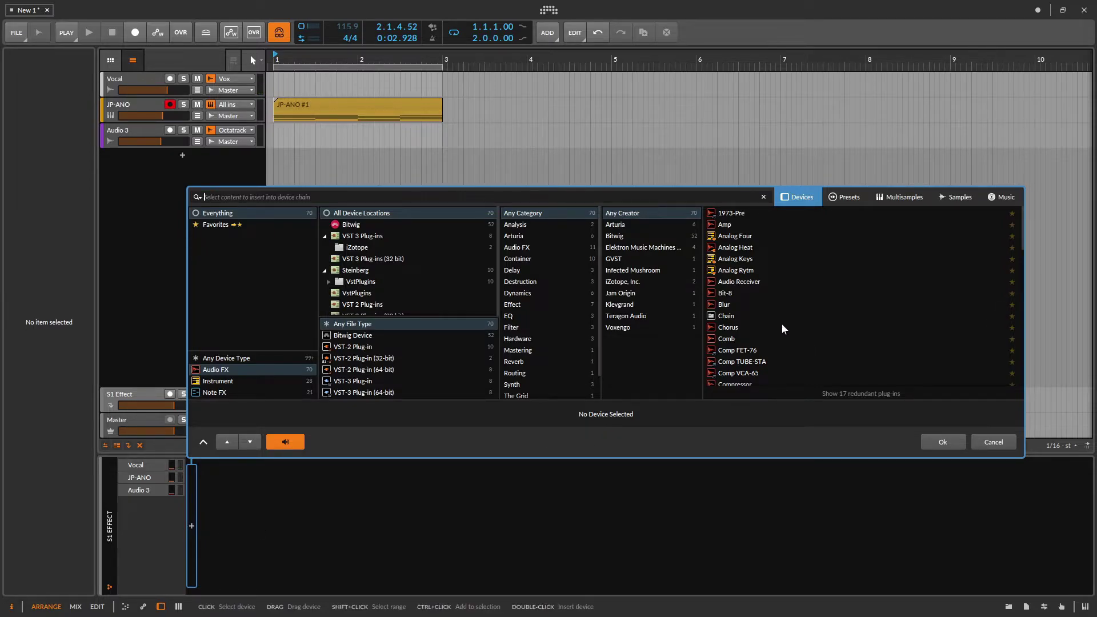
scroll(783, 329, down, 8)
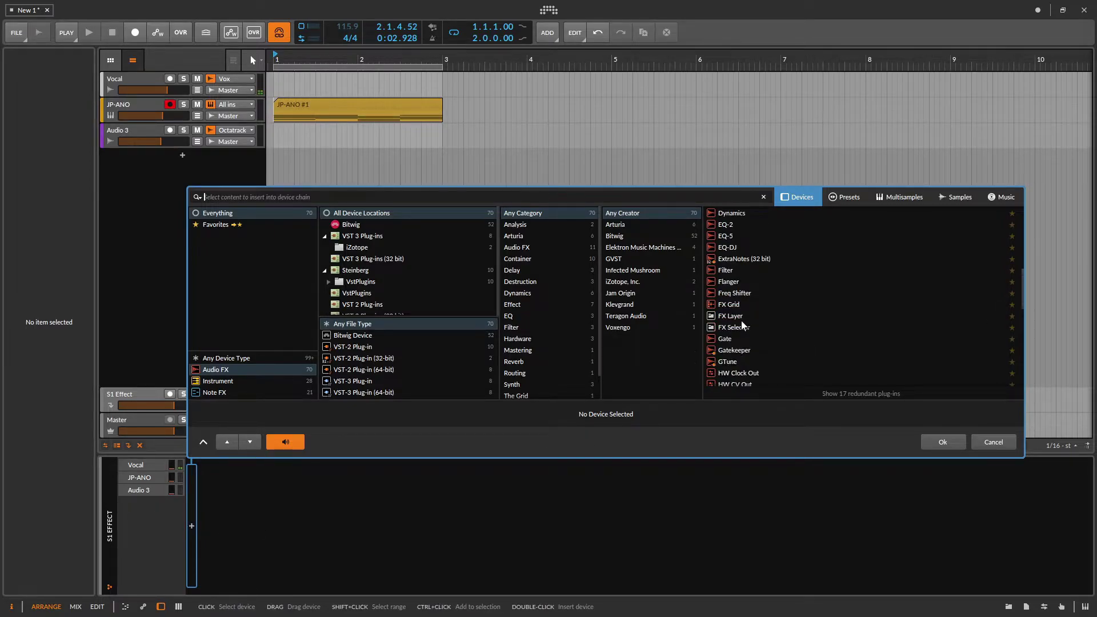
scroll(738, 338, down, 1)
click(740, 361)
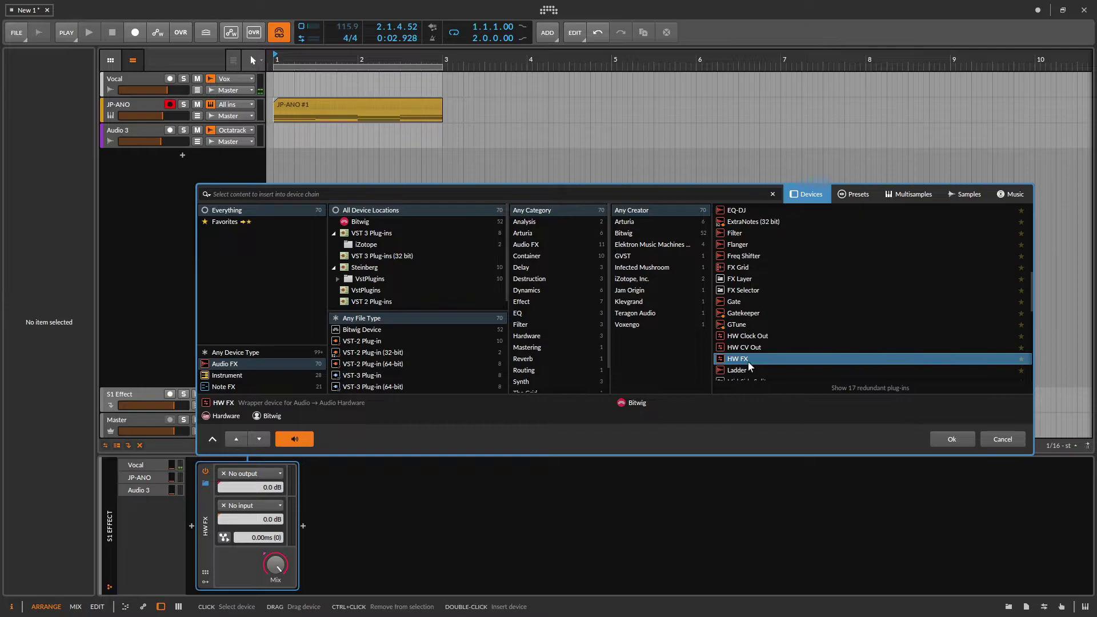
click(952, 439)
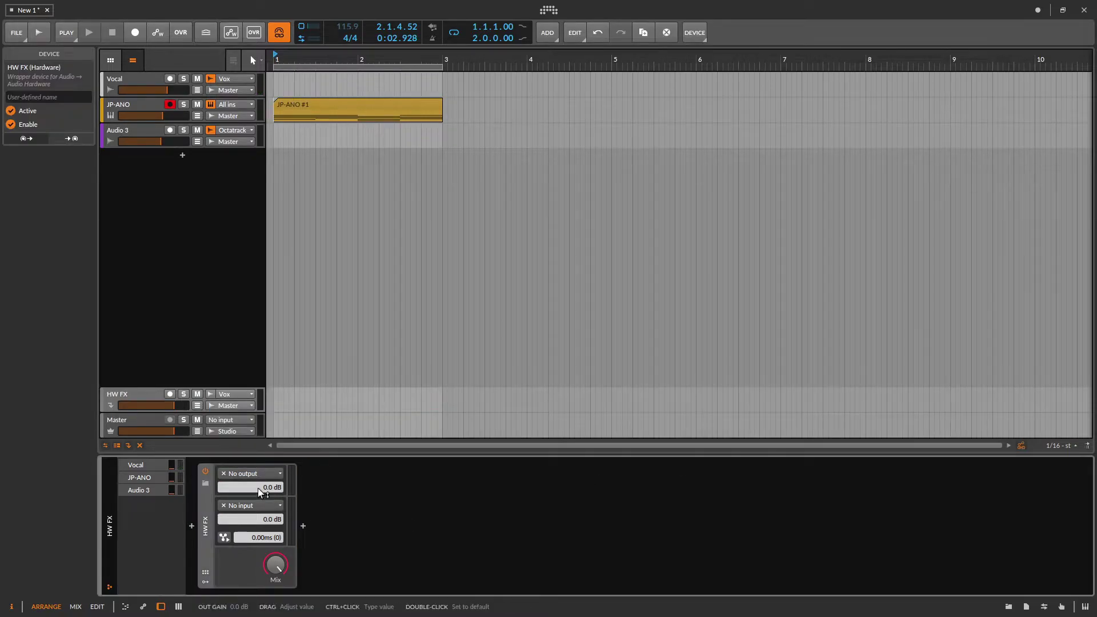
click(242, 474)
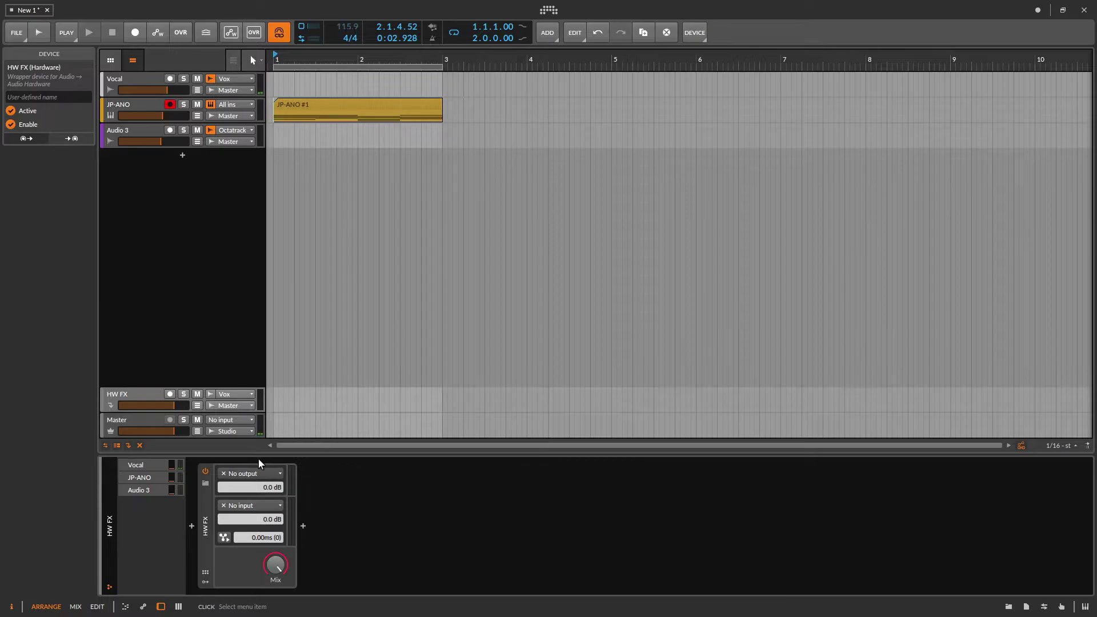
click(258, 459)
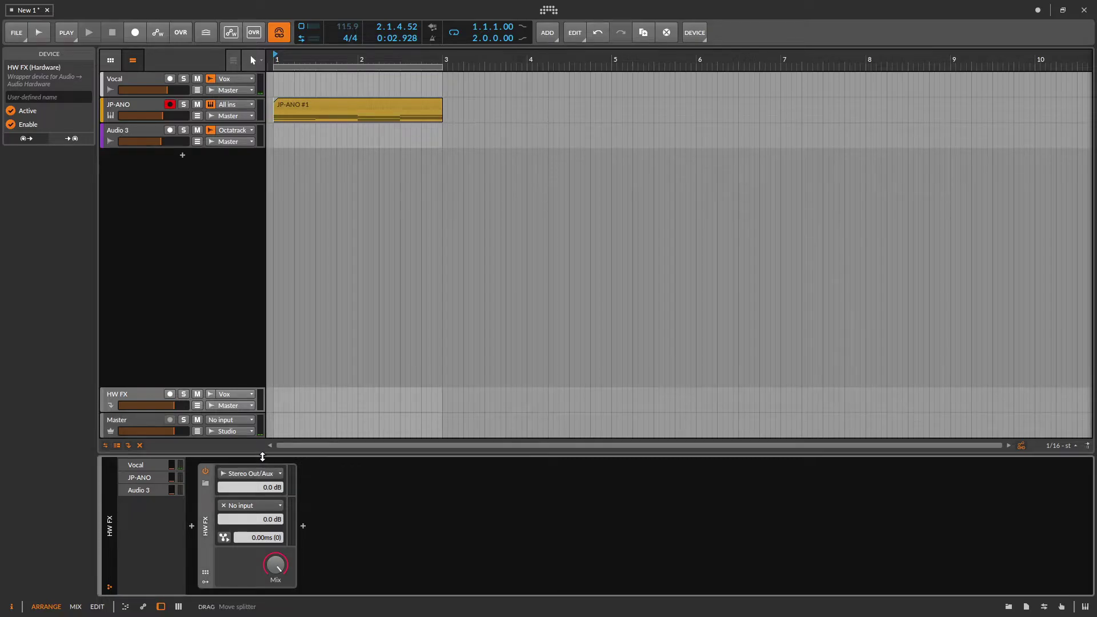
- Change the Audio 3 track's name to 'Digitakt'
click(159, 189)
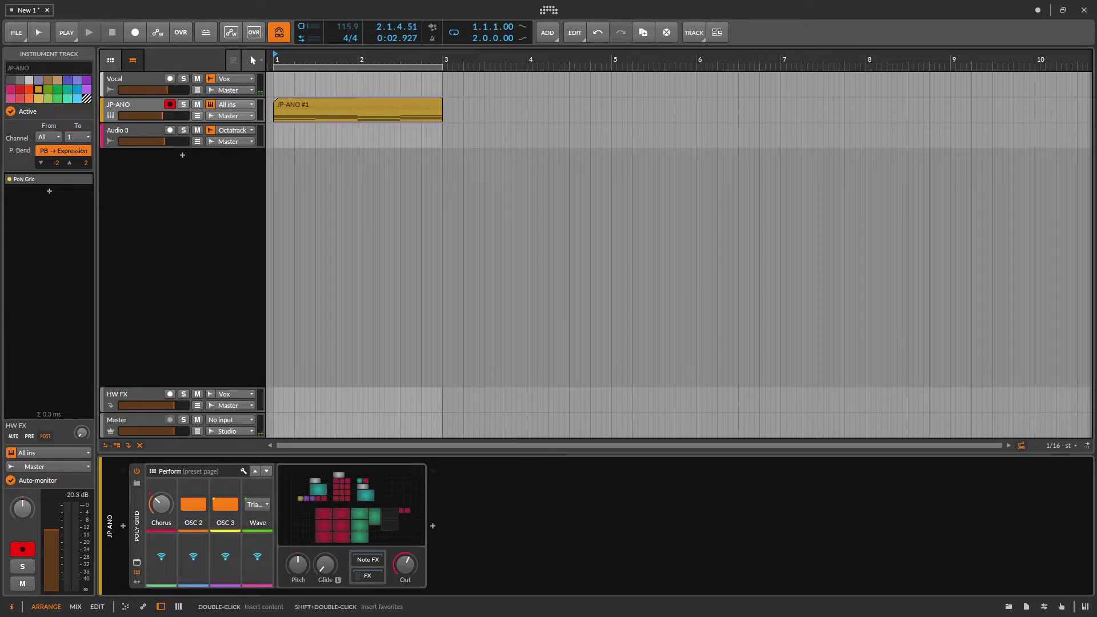
click(147, 130)
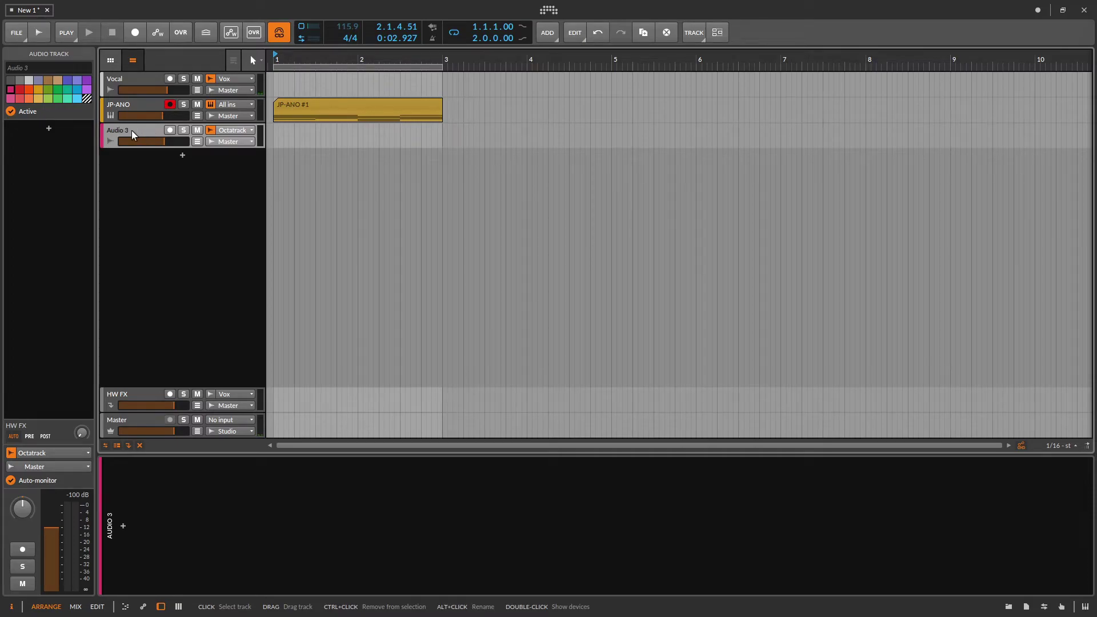
alt+click(131, 130)
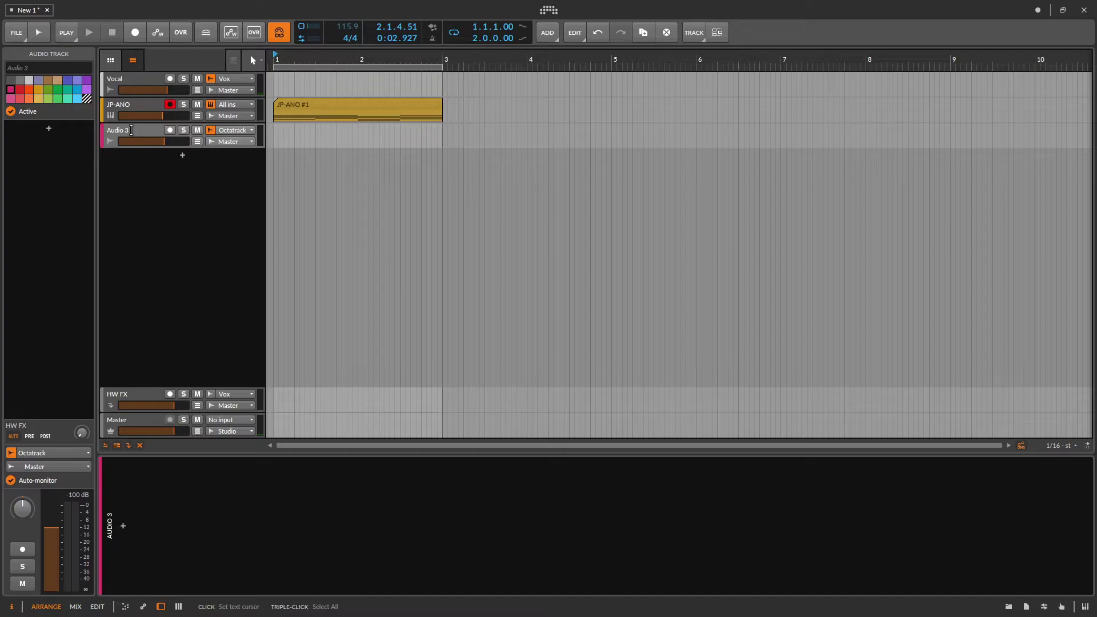
triple_click(131, 130)
text(Digitakt)
key(Return)
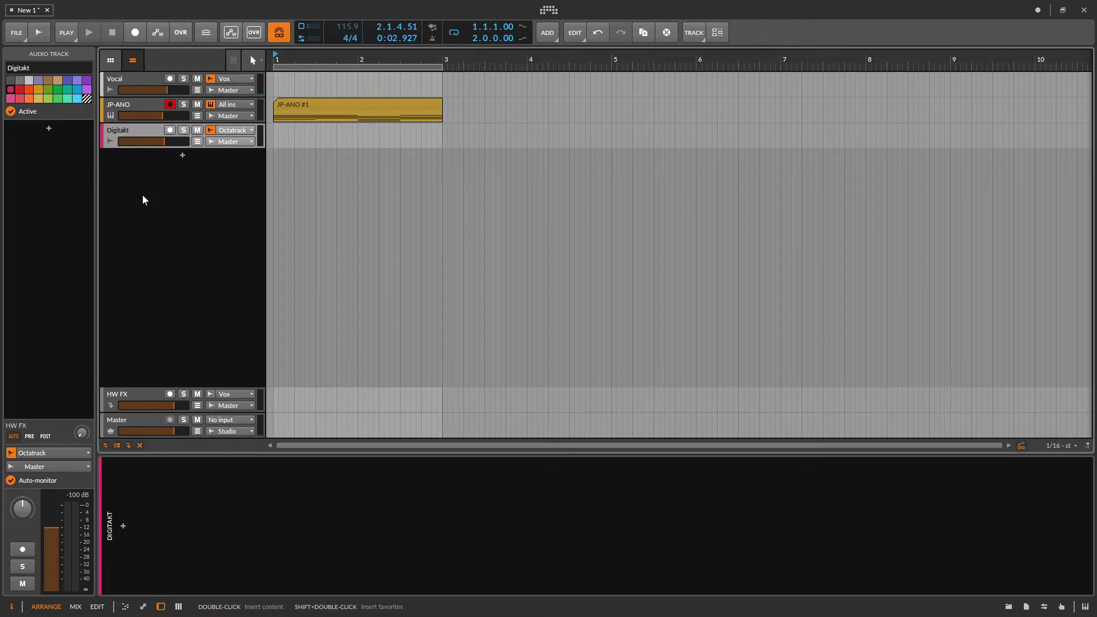
- Select the JP-ANO track and open its Poly Grid device in the Grid editor
click(131, 105)
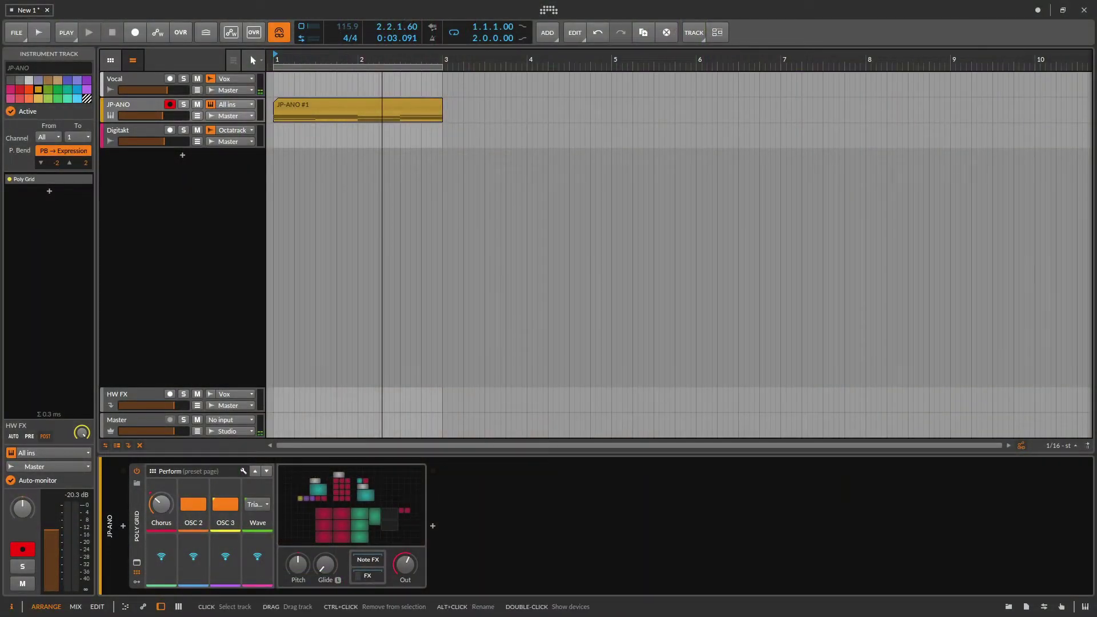
click(352, 503)
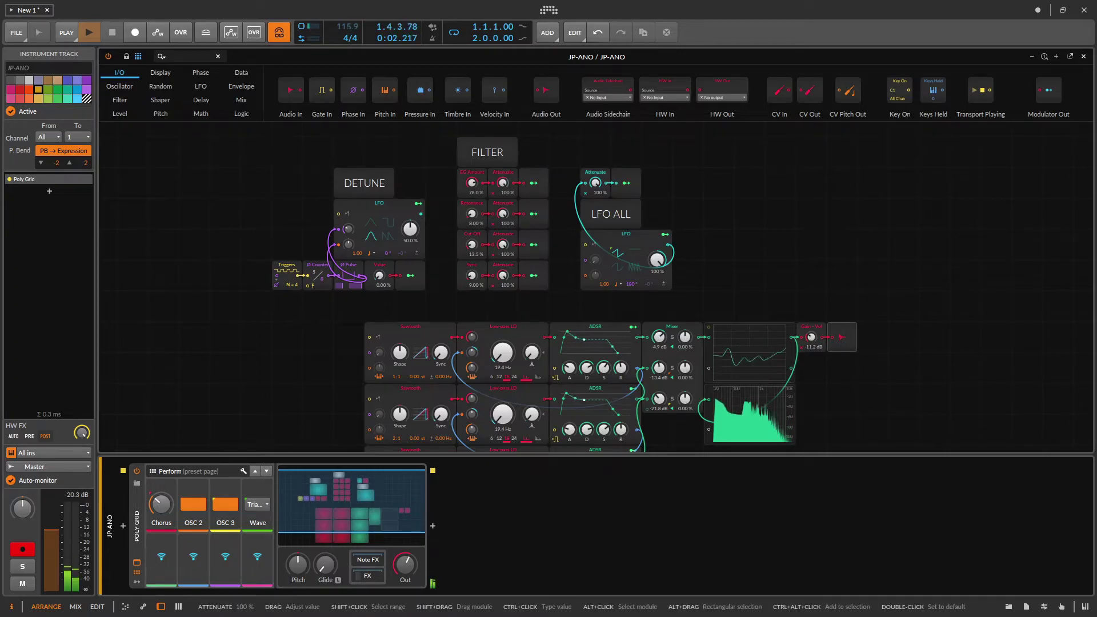
- Drag the LFO ALL Attenuate knob down to 0.00% during playback, then stop playback
drag(595, 183, 596, 187)
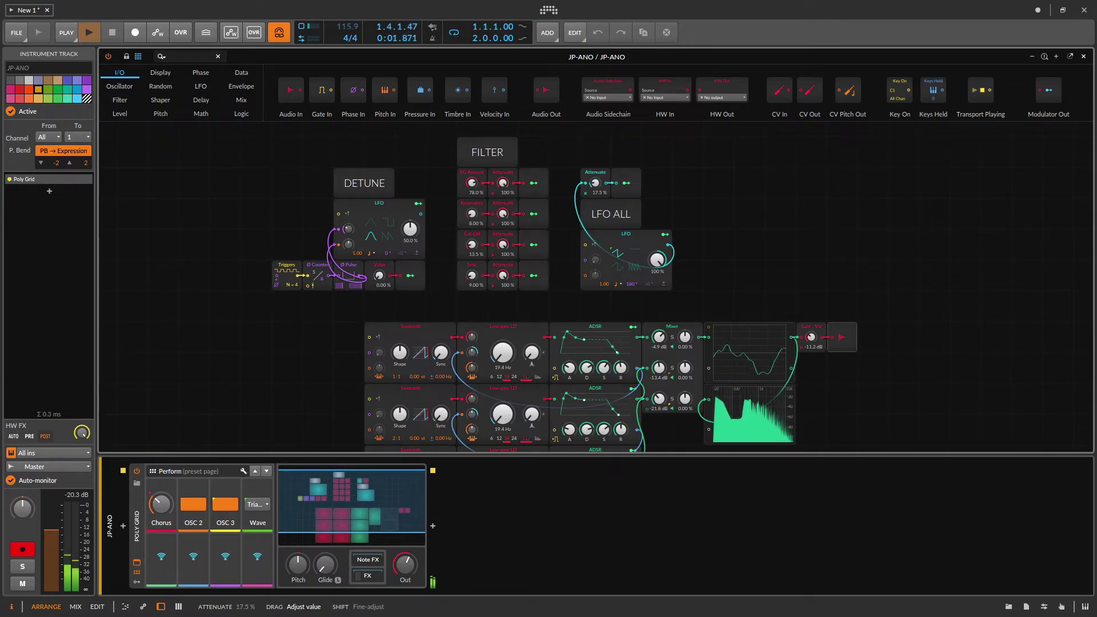
drag(595, 183, 596, 186)
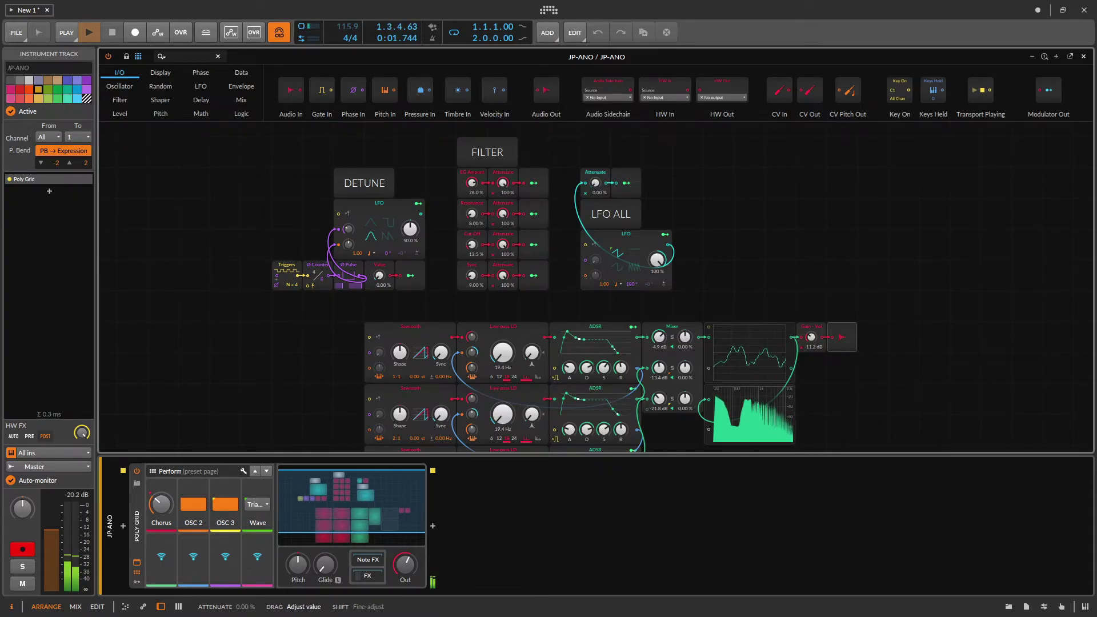
drag(596, 183, 595, 183)
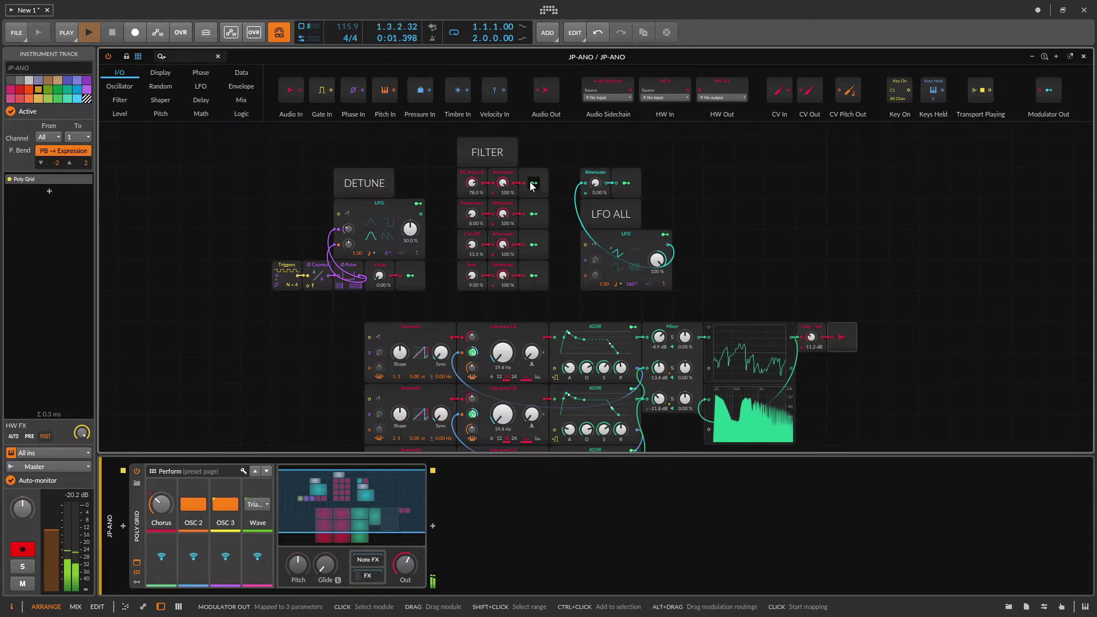
key(space)
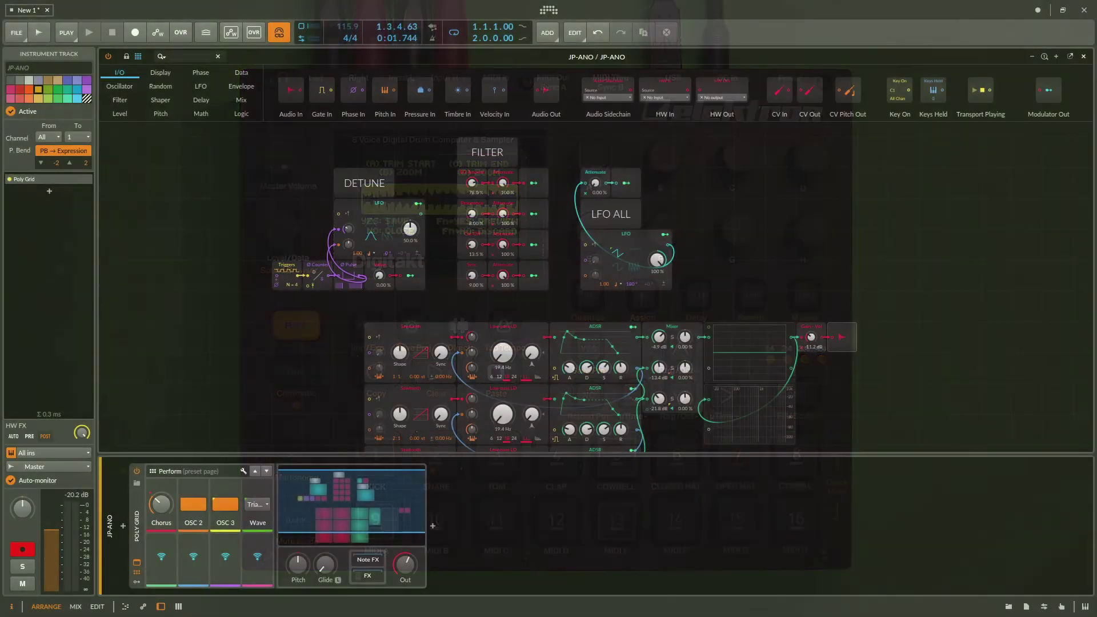
scroll(595, 286, down, 1)
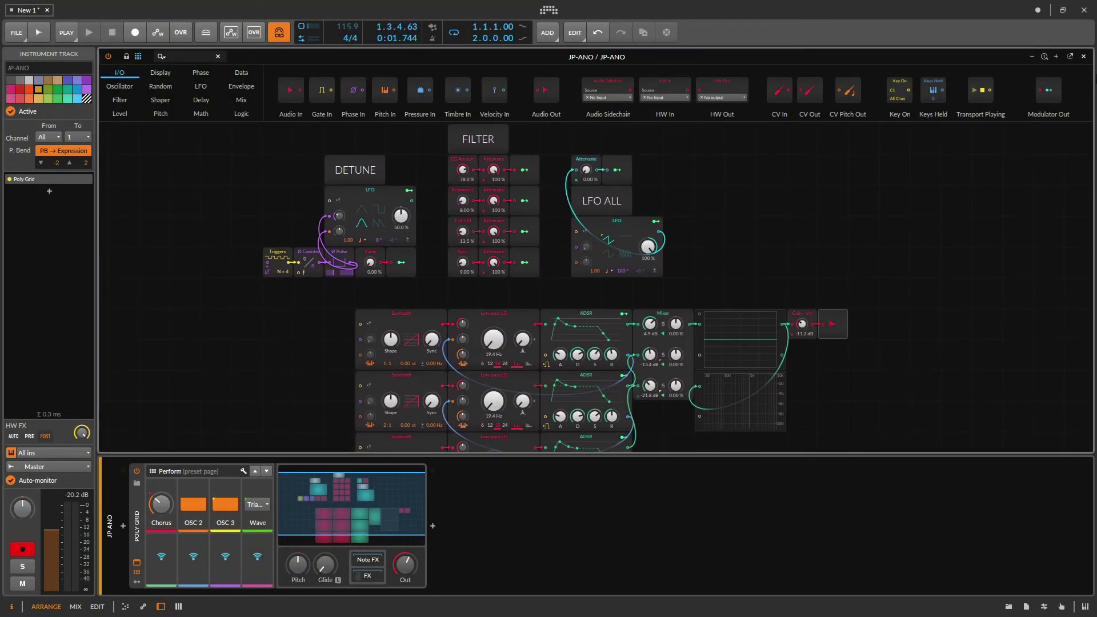
click(1083, 57)
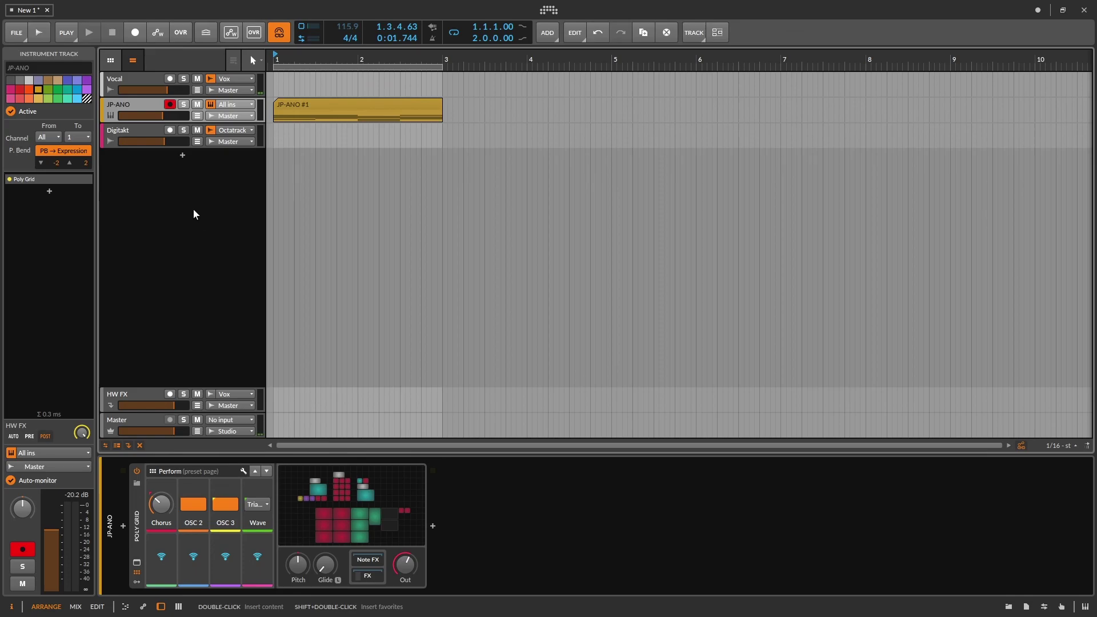
click(320, 497)
drag(321, 379, 297, 426)
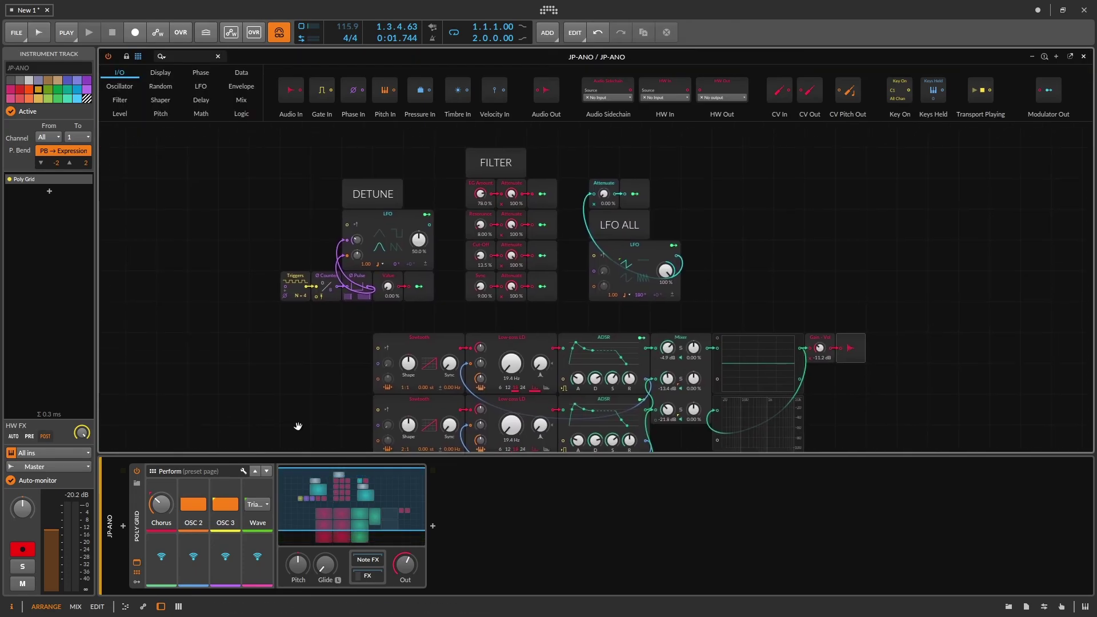